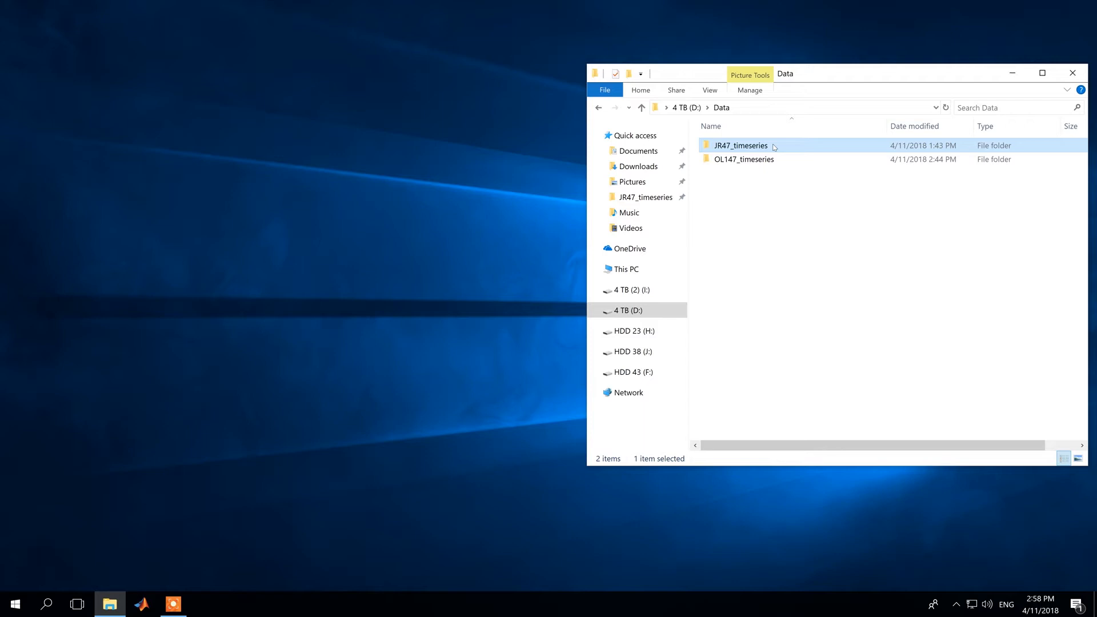
# Preview the first Ph3, CFP and YFP images of the JR47_timeseries folder, closing the image viewer at the end.
pyautogui.doubleClick(774, 148)
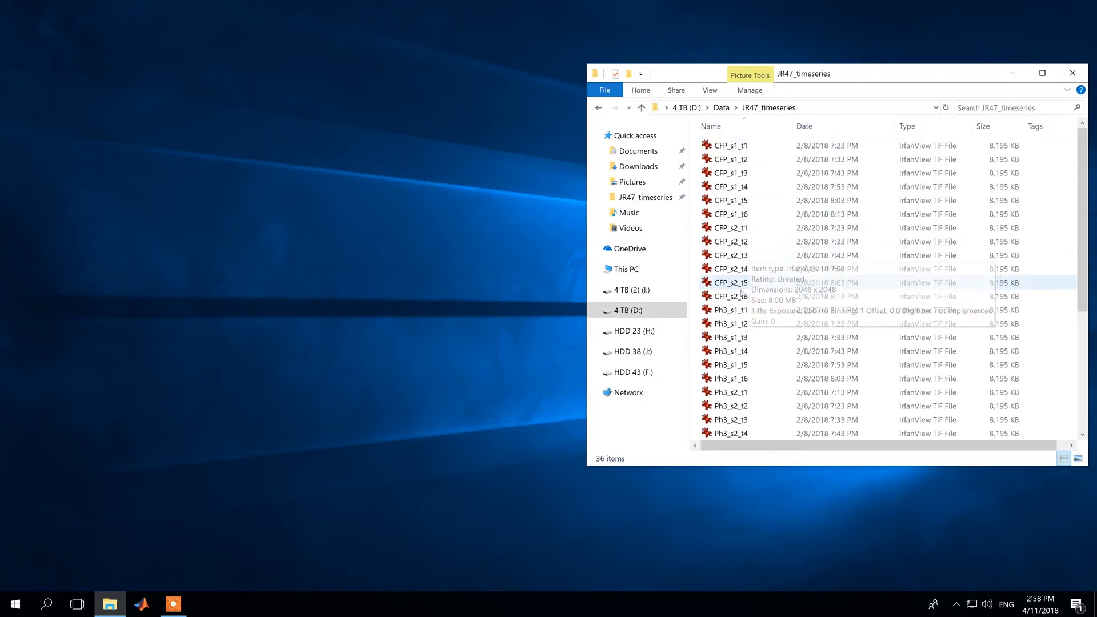
pyautogui.moveTo(728, 315)
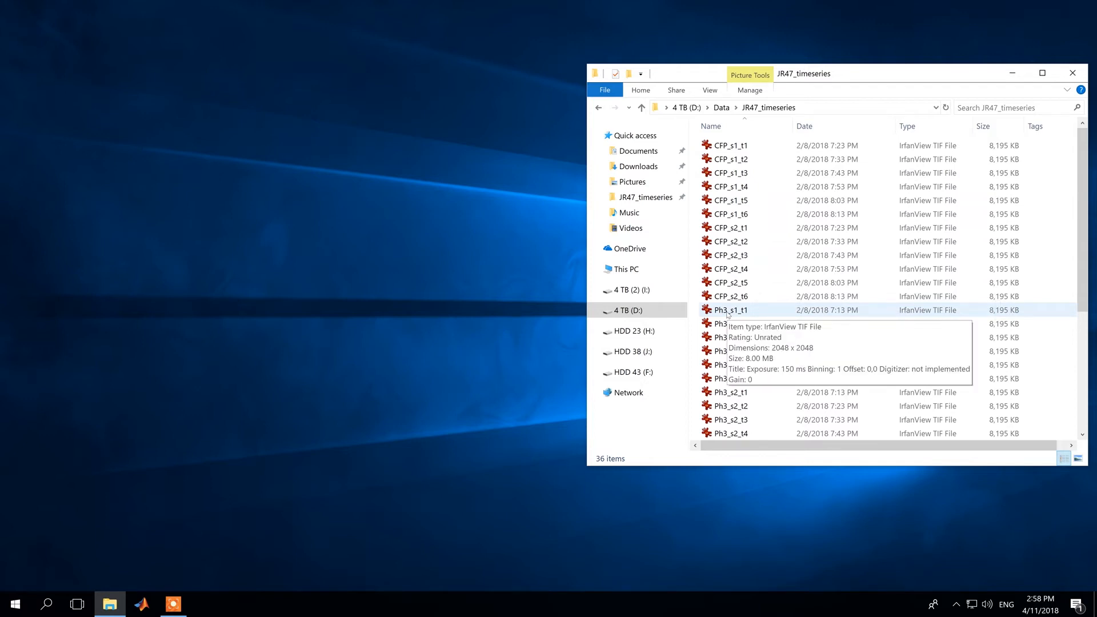
pyautogui.doubleClick(728, 315)
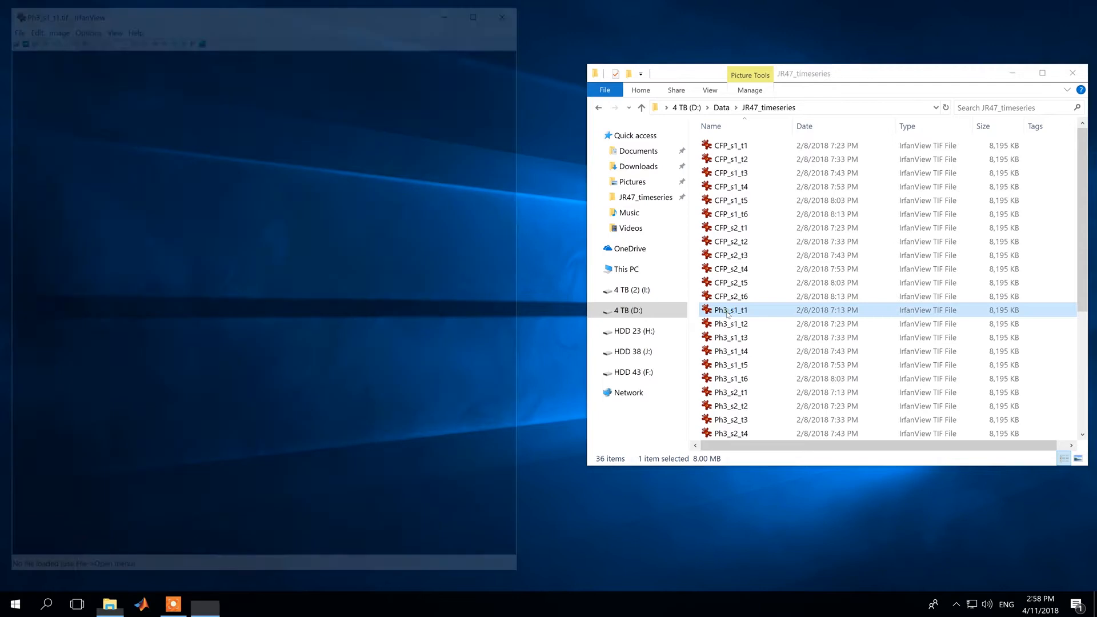
pyautogui.doubleClick(727, 146)
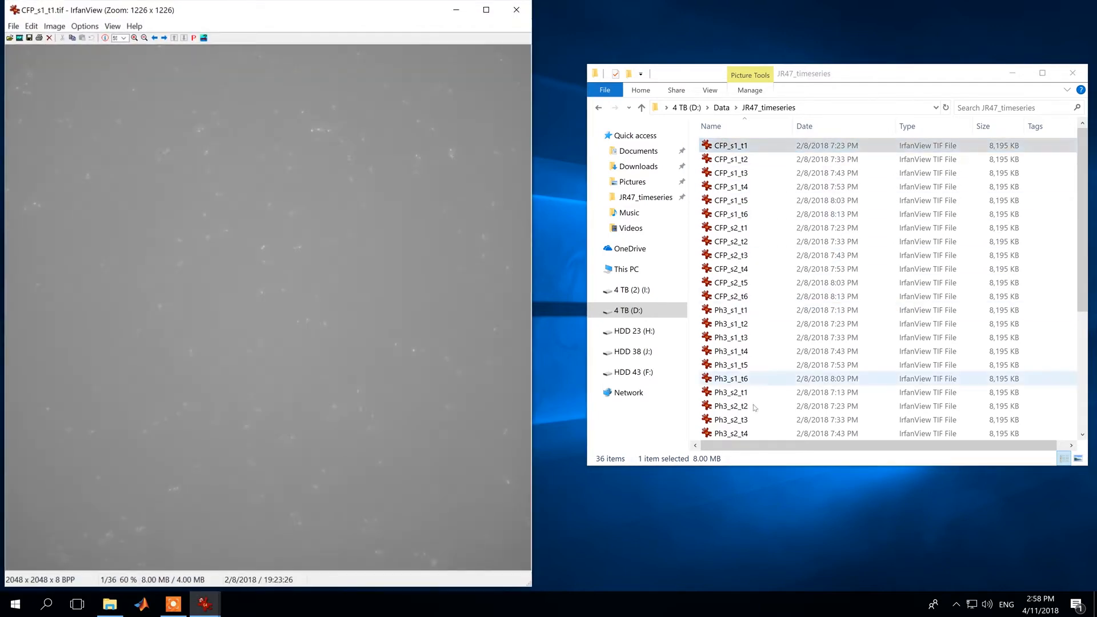
pyautogui.scroll(-3, 753, 411)
pyautogui.doubleClick(729, 366)
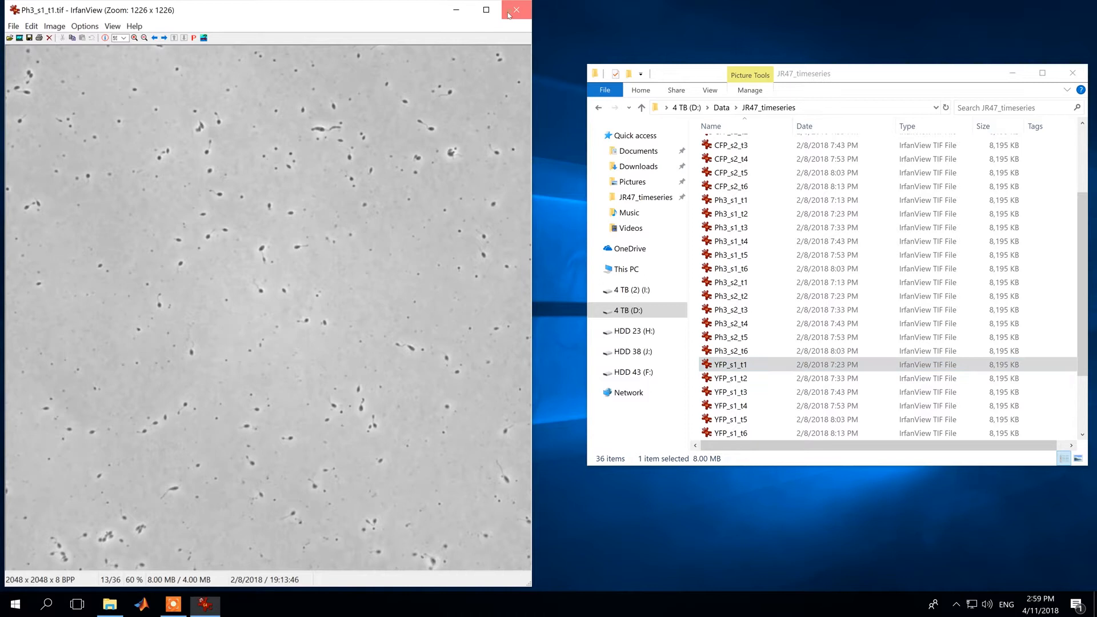
pyautogui.click(515, 11)
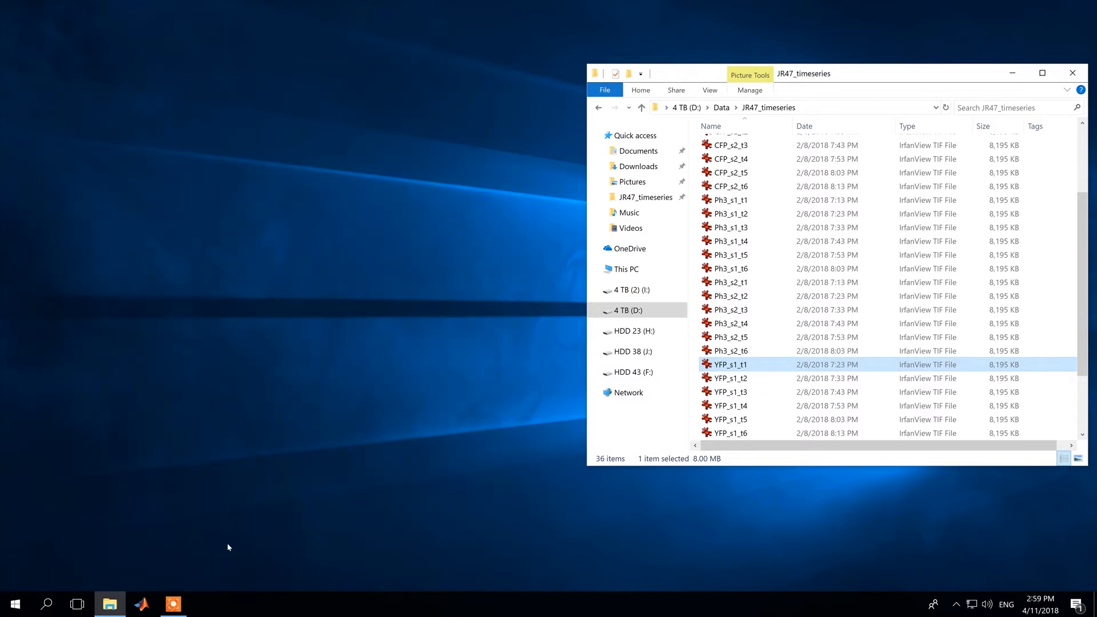
# Switch to MATLAB, run BacStalk.m from the current folder and maximize the BacStalk window.
pyautogui.click(143, 607)
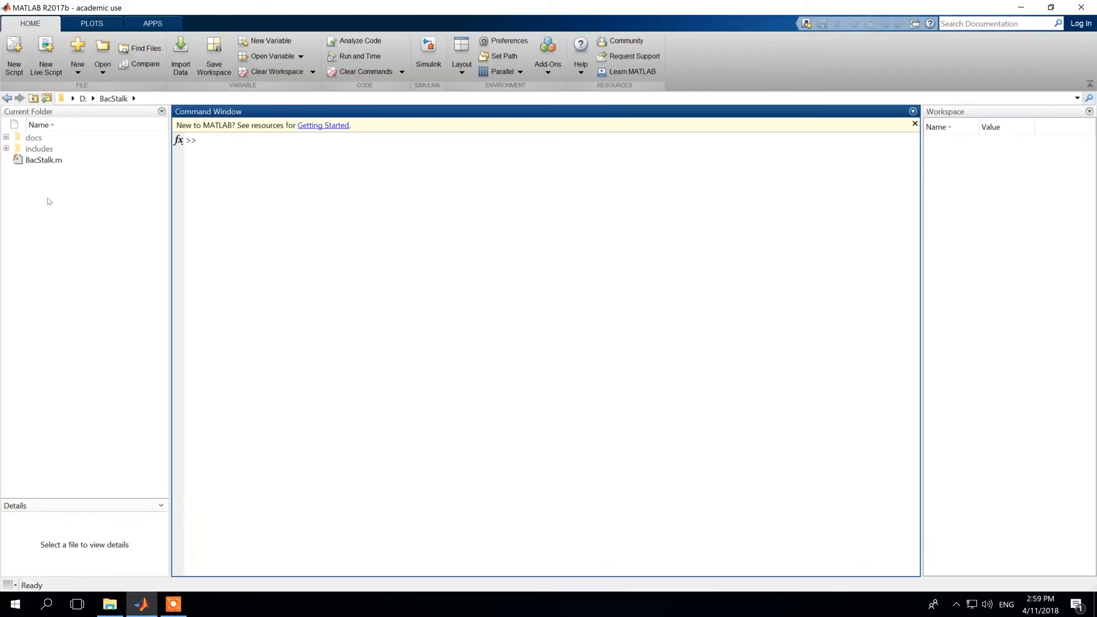
pyautogui.click(46, 162)
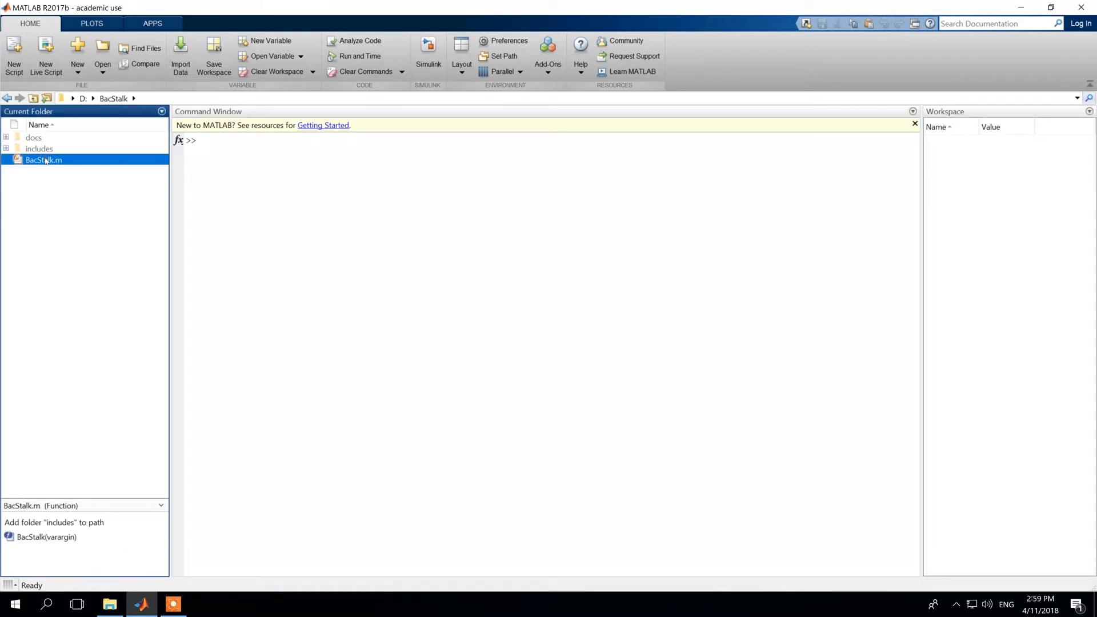
pyautogui.rightClick(47, 162)
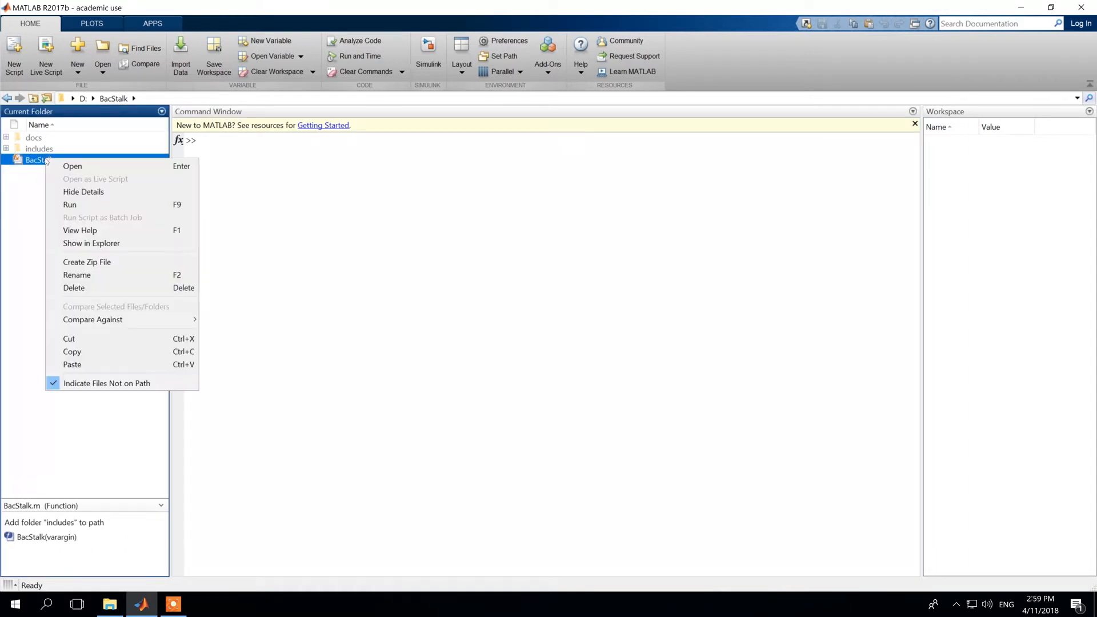
pyautogui.click(80, 205)
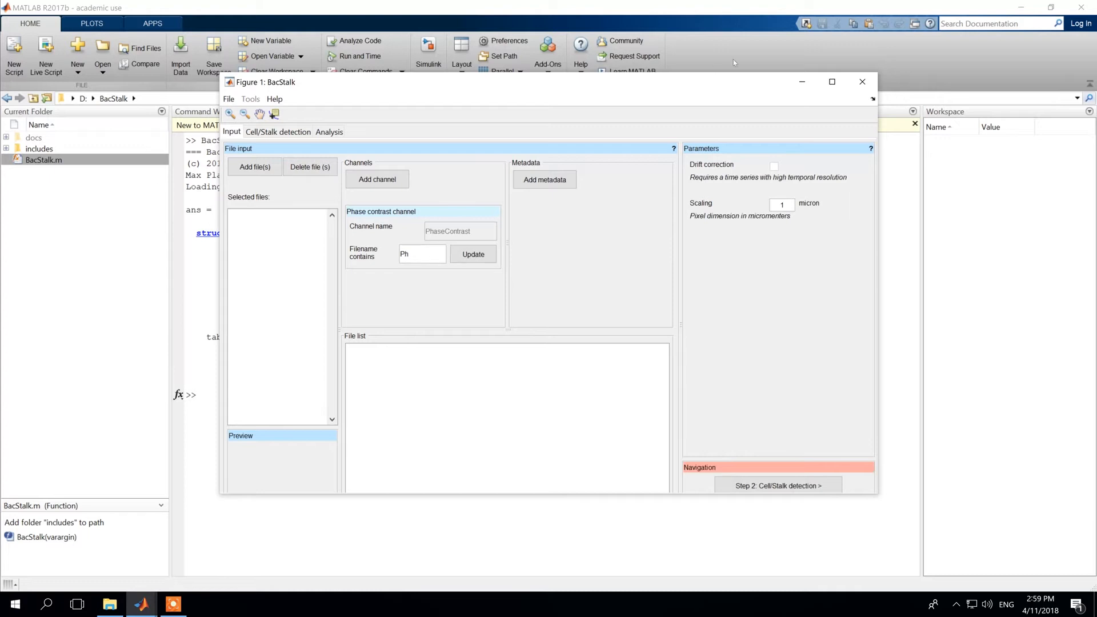
pyautogui.click(833, 81)
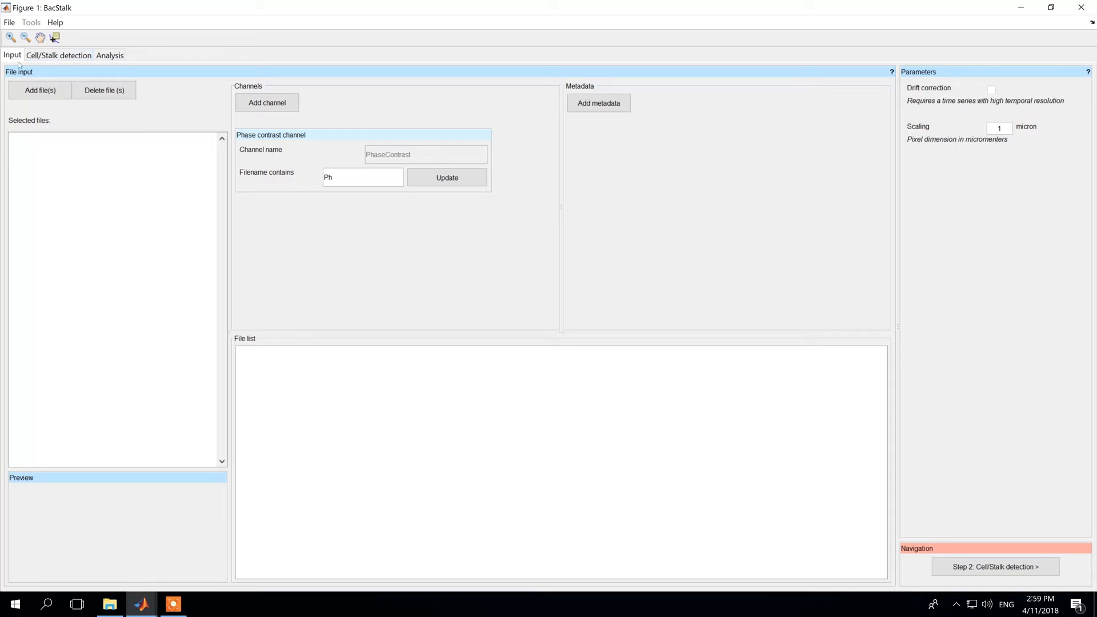
# Add all images from D:\Data\JR47_timeseries, CFP_s1_t1 through YFP_s2_t6, to the input files.
pyautogui.click(30, 90)
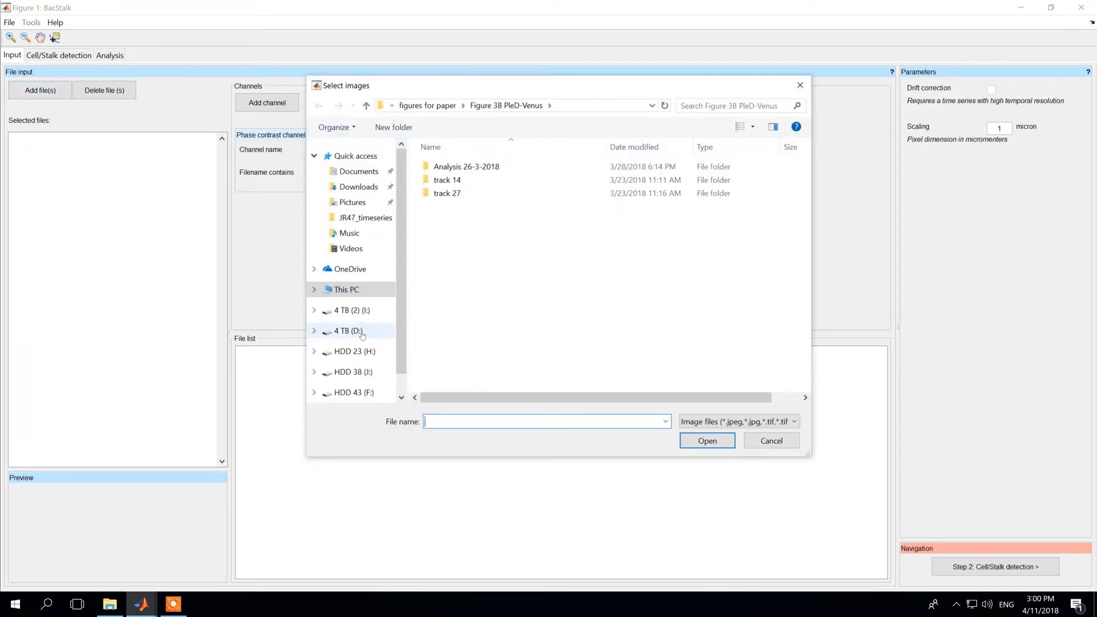
pyautogui.click(346, 331)
pyautogui.doubleClick(438, 182)
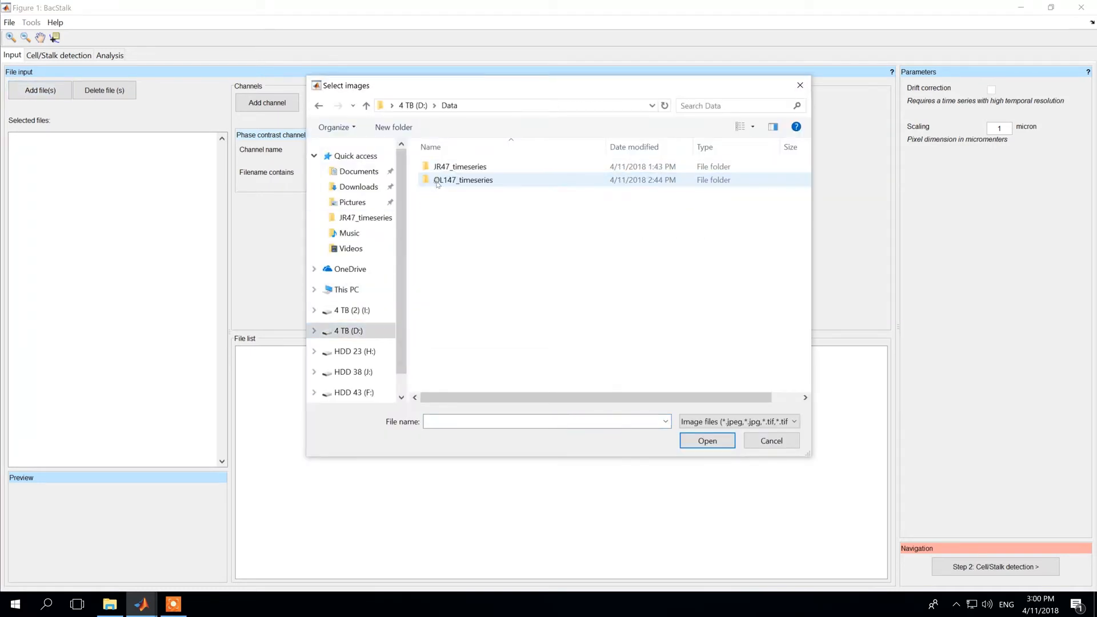
pyautogui.click(463, 169)
pyautogui.doubleClick(463, 169)
pyautogui.click(461, 167)
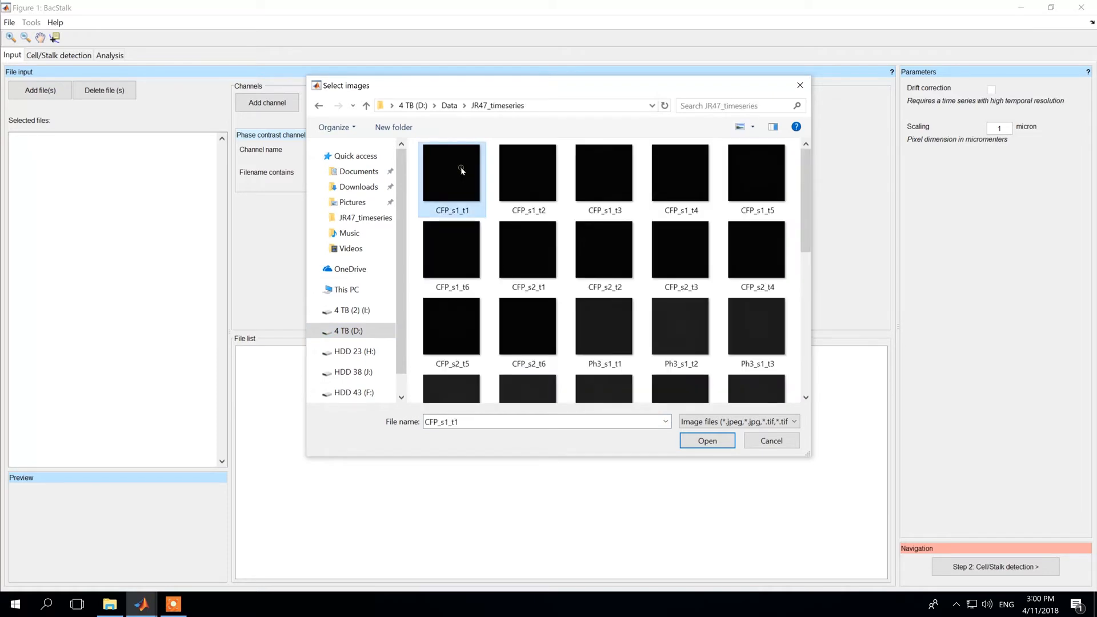
pyautogui.scroll(-5, 503, 269)
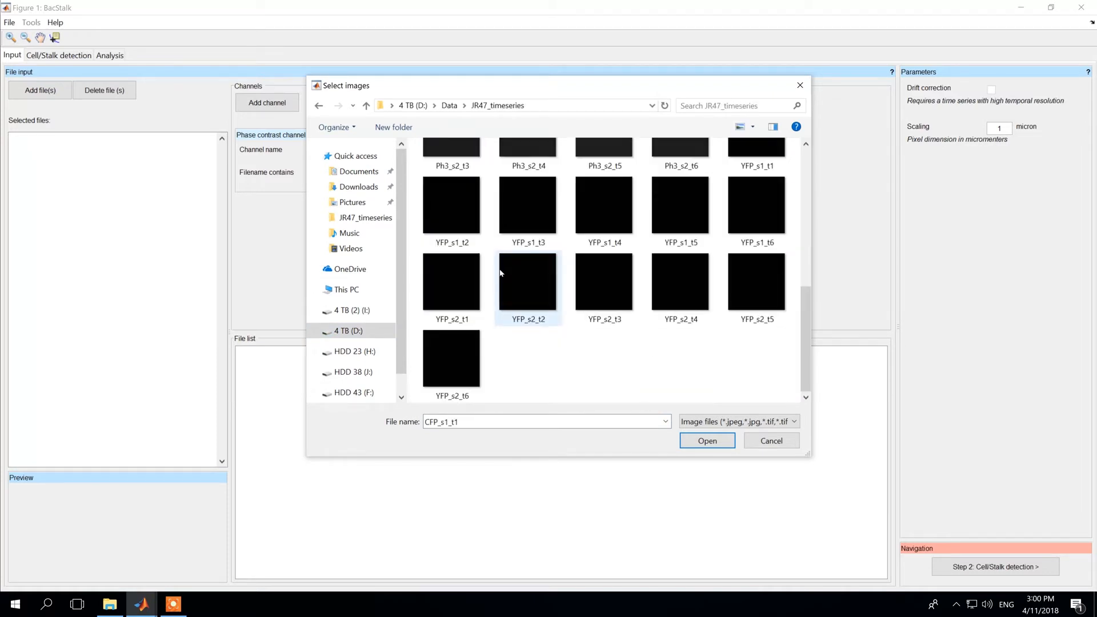
pyautogui.keyDown('shift'); pyautogui.click(453, 377); pyautogui.keyUp('shift')
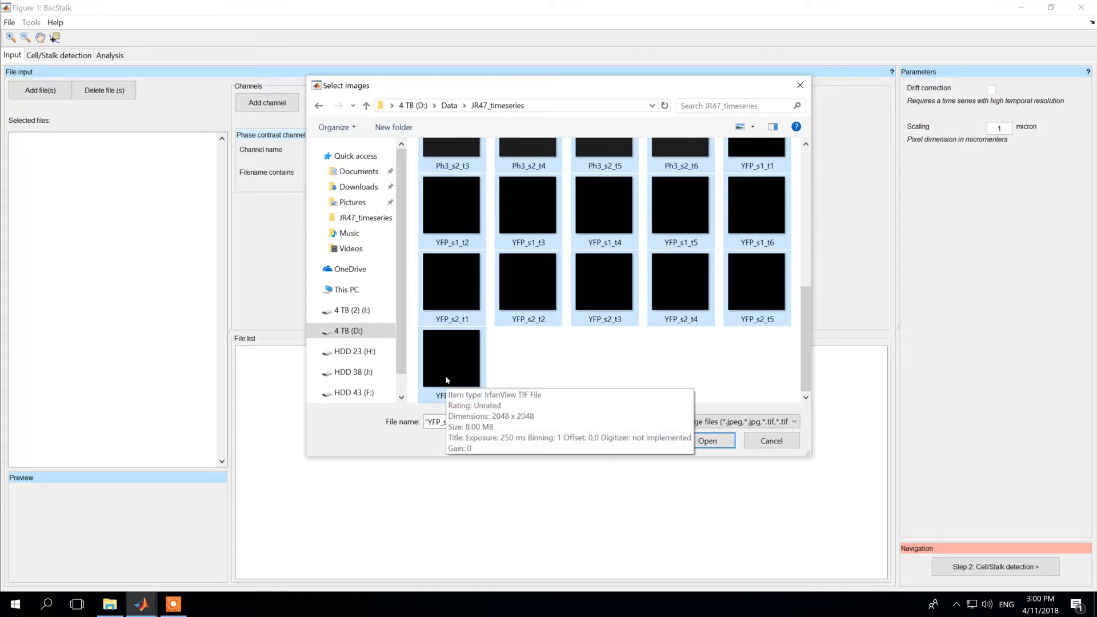
pyautogui.click(709, 441)
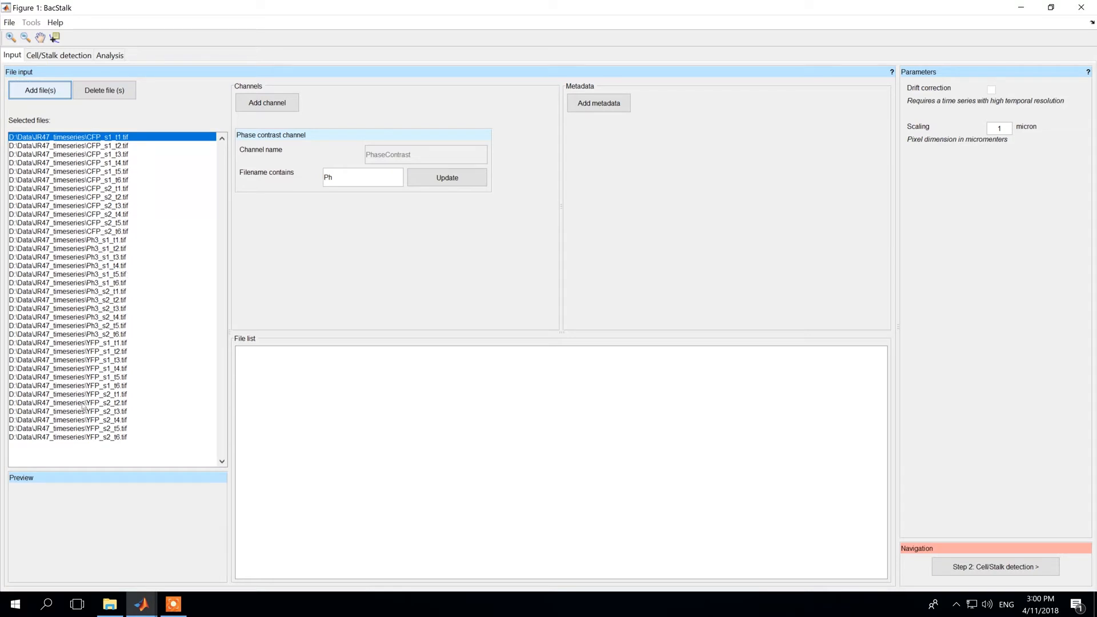
# Preview the CFP_s1_t1 and Ph3_s1_t6 images from the selected files.
pyautogui.click(73, 138)
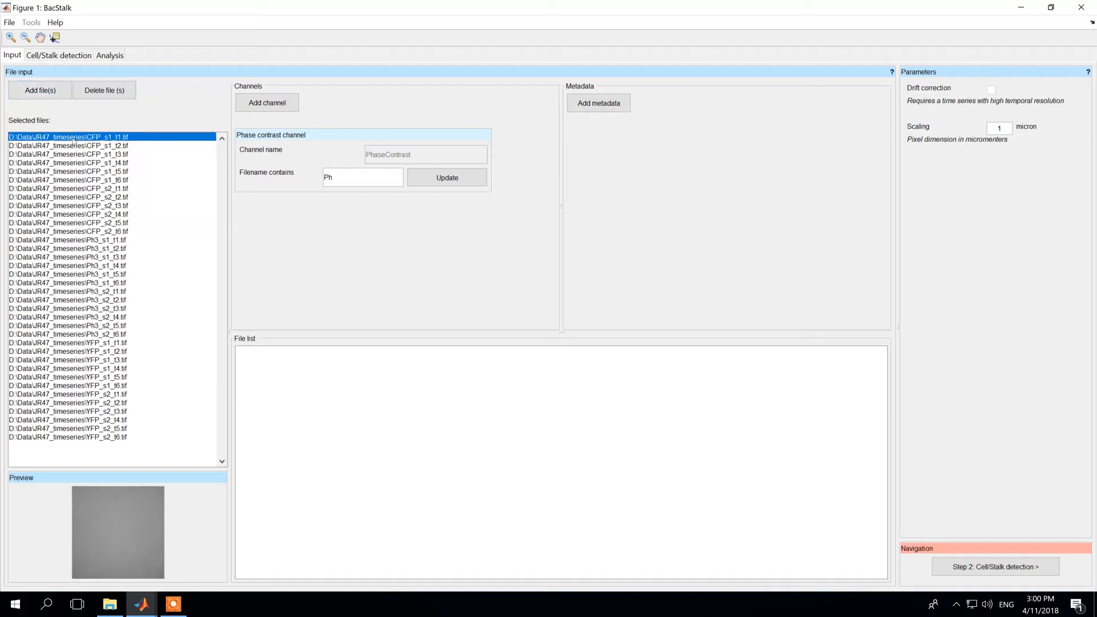
pyautogui.click(75, 284)
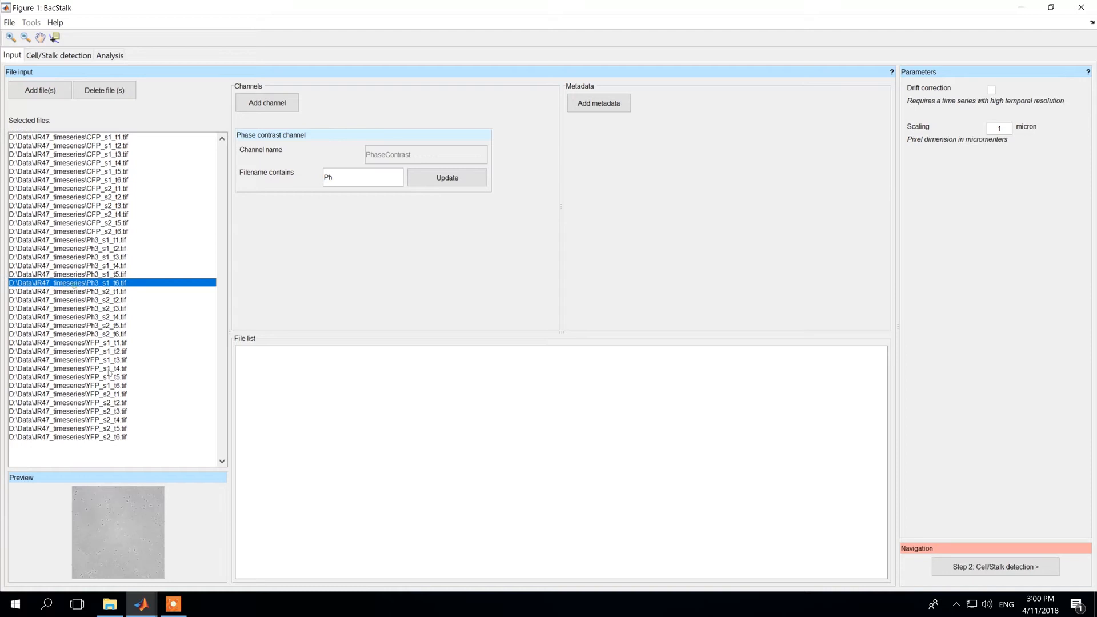
pyautogui.click(109, 139)
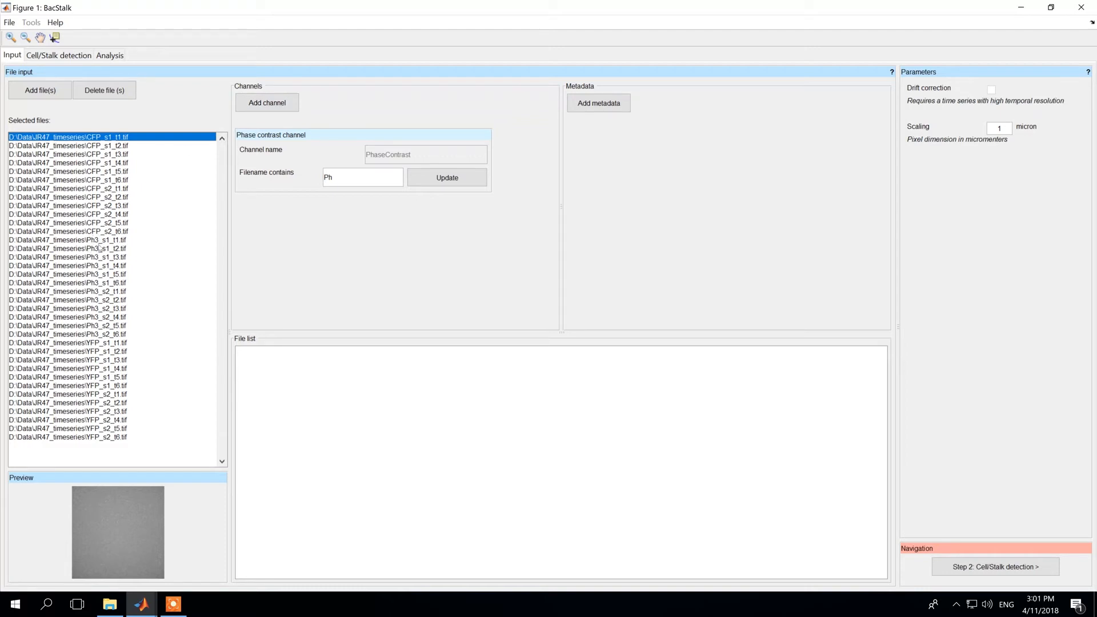
# Set the phase contrast channel's filename filter to Ph3 and update the file list.
pyautogui.click(345, 177)
pyautogui.write('3')
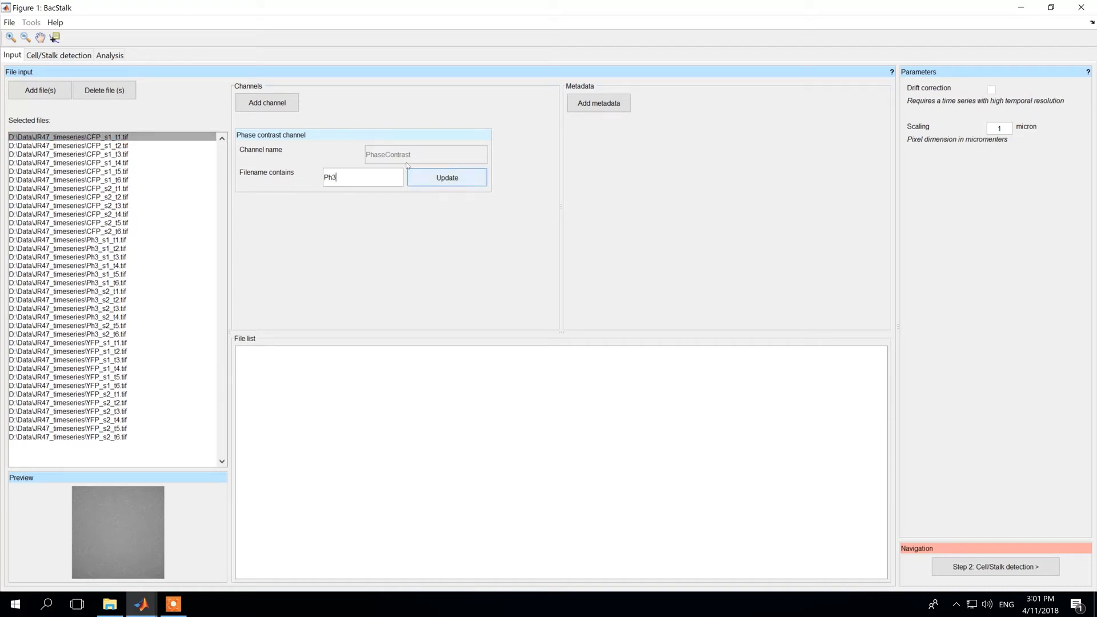
pyautogui.click(430, 179)
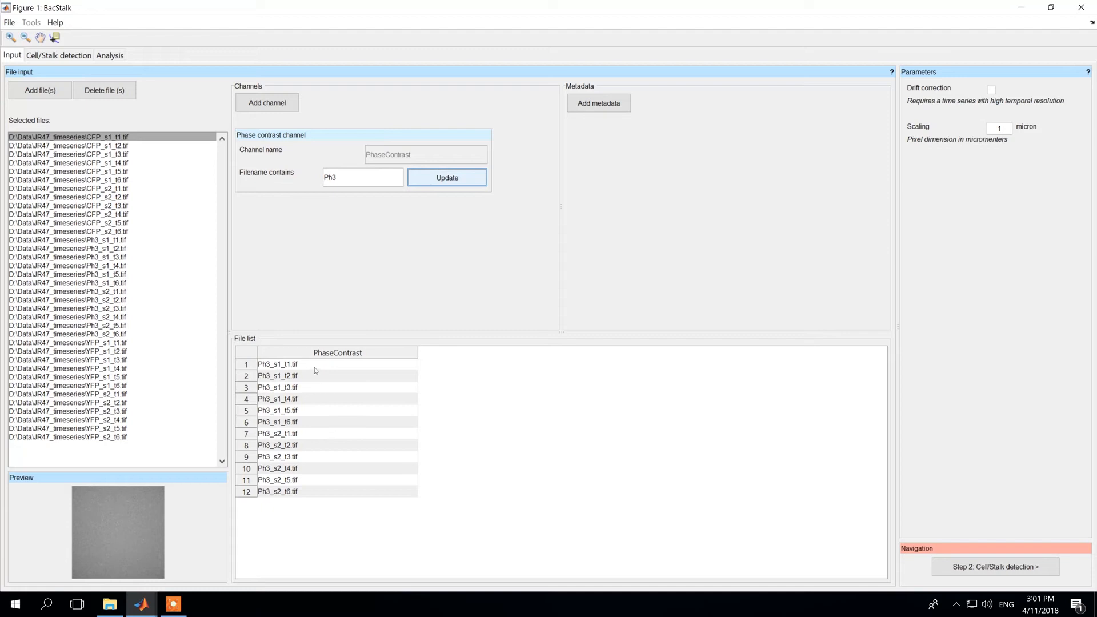
# Add a channel named YFP with the filename filter YFP and update the file list.
pyautogui.click(266, 102)
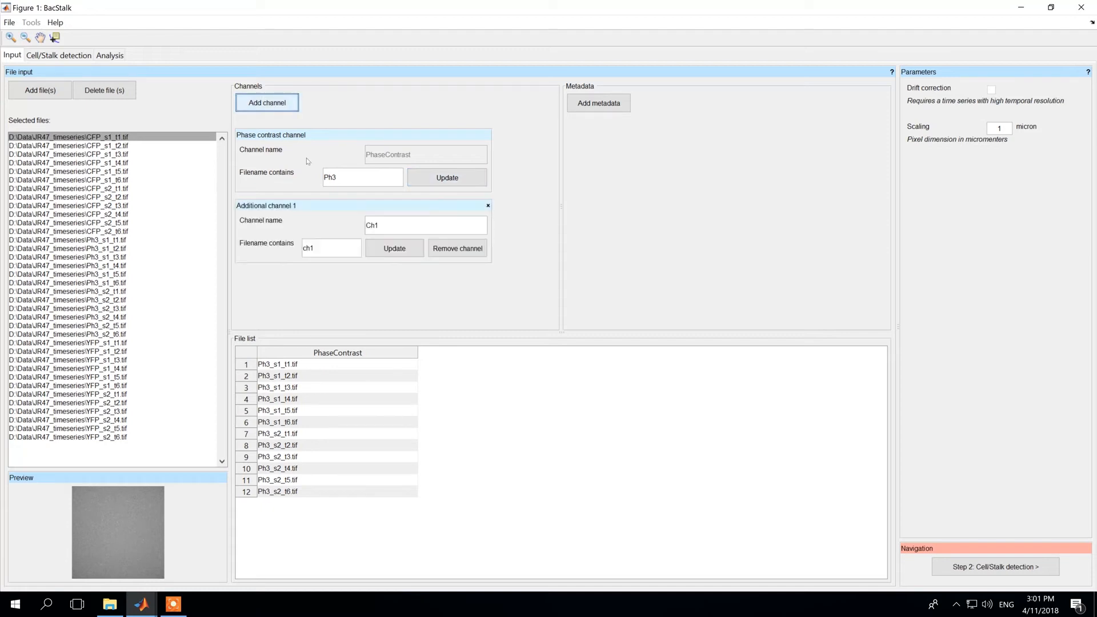
pyautogui.doubleClick(380, 226)
pyautogui.write('ZFP')
pyautogui.doubleClick(304, 248)
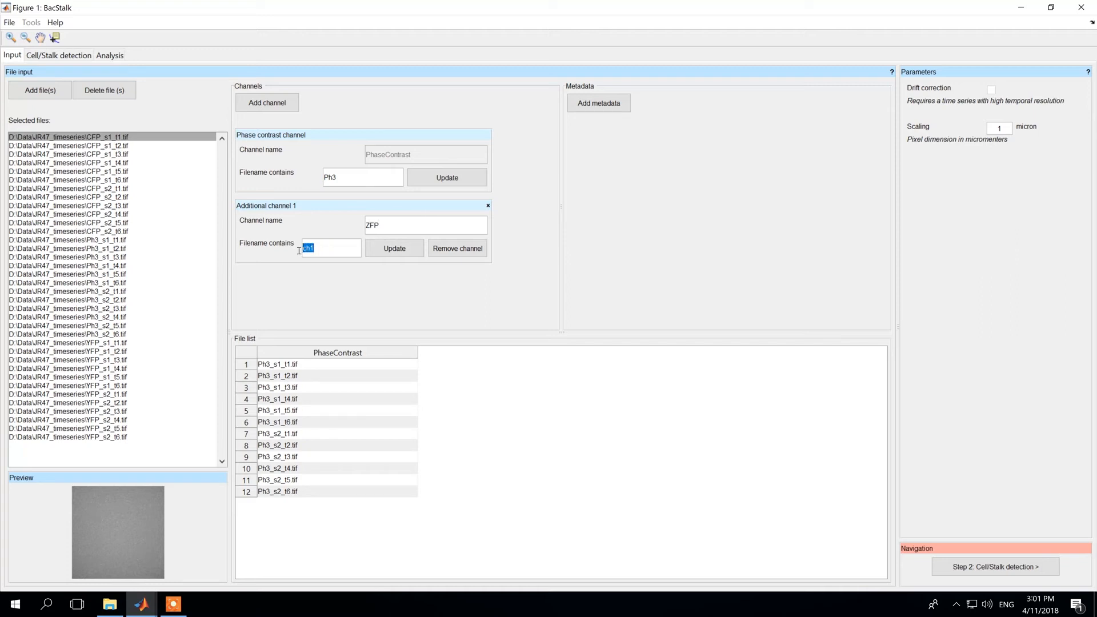
pyautogui.write('ZFP')
pyautogui.click(370, 224)
pyautogui.press('BackSpace')
pyautogui.write('YFP')
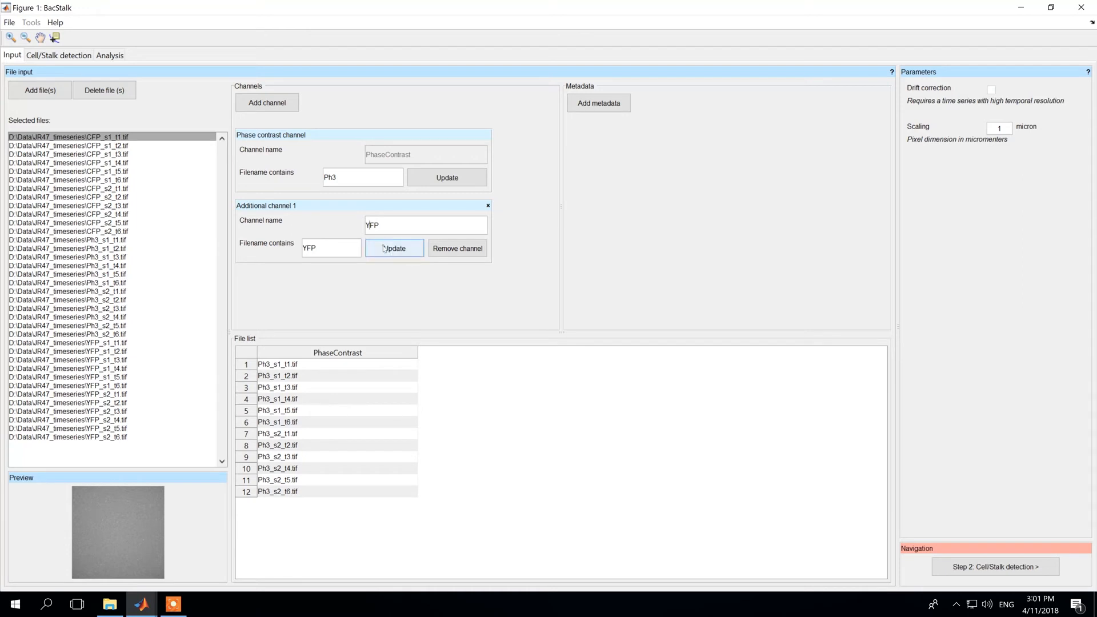
pyautogui.click(384, 248)
# Add a second additional channel named CFP with the filename filter CFP and update the file list.
pyautogui.click(278, 103)
pyautogui.moveTo(387, 292); pyautogui.dragTo(361, 290)
pyautogui.write('CFP')
pyautogui.click(329, 312)
pyautogui.moveTo(302, 316); pyautogui.dragTo(318, 314)
pyautogui.write('CFP')
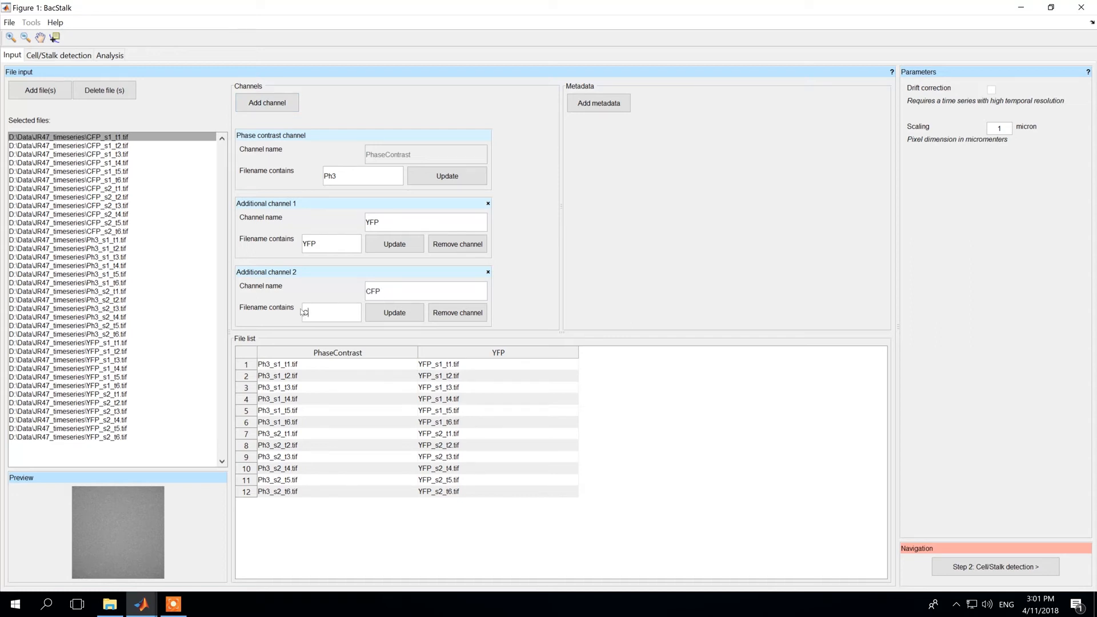
pyautogui.click(391, 309)
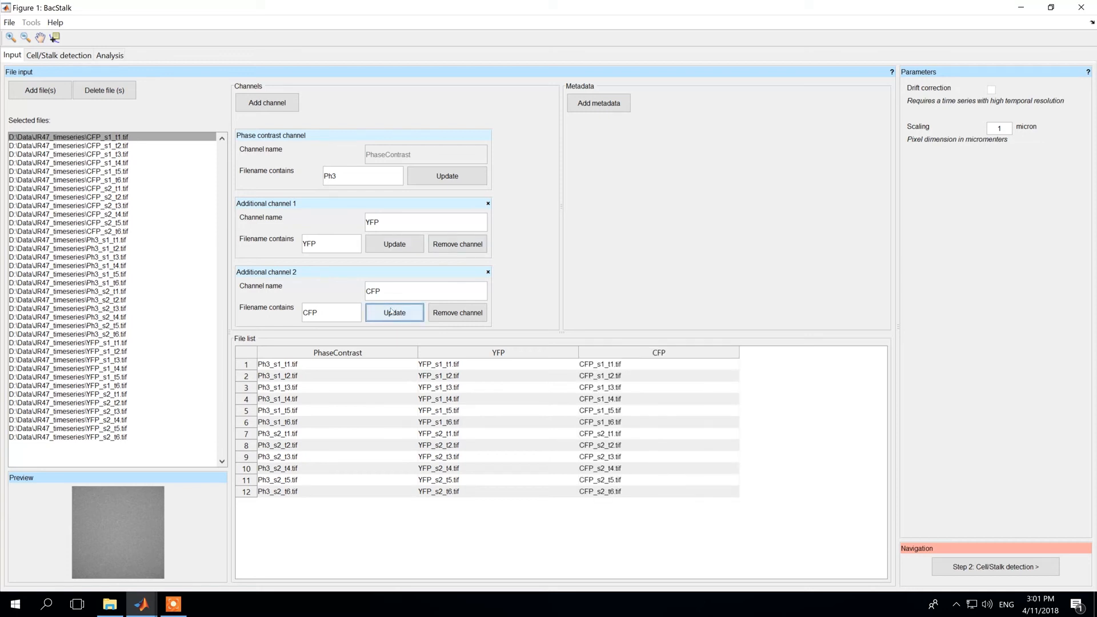
# Add numeric Time metadata that starts with _t and is captured until the period, and apply it to the file list.
pyautogui.click(614, 103)
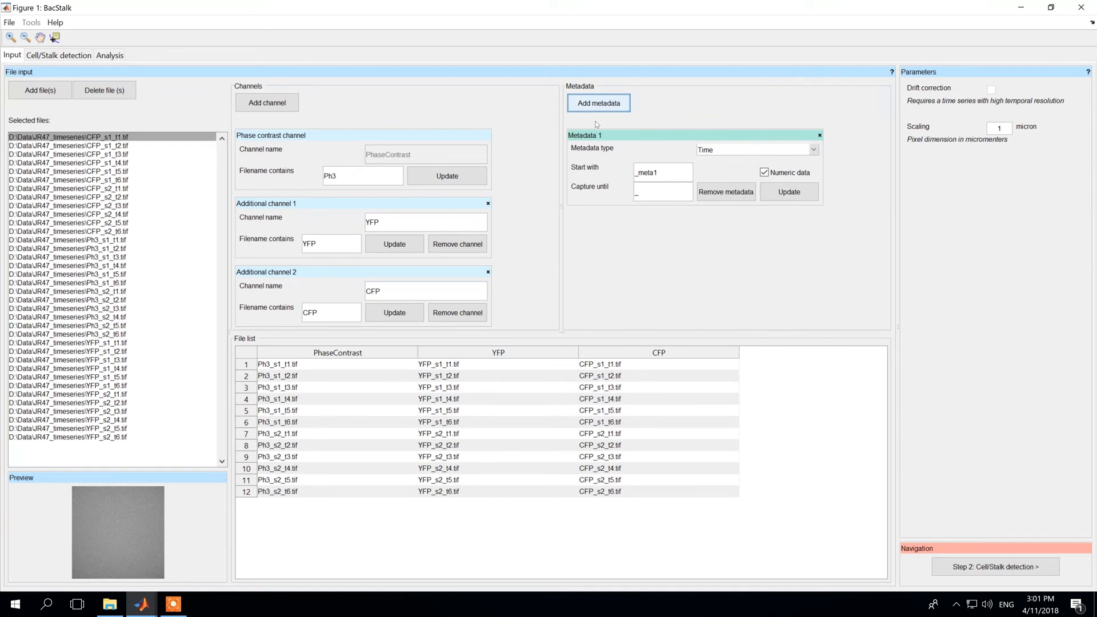
pyautogui.click(746, 150)
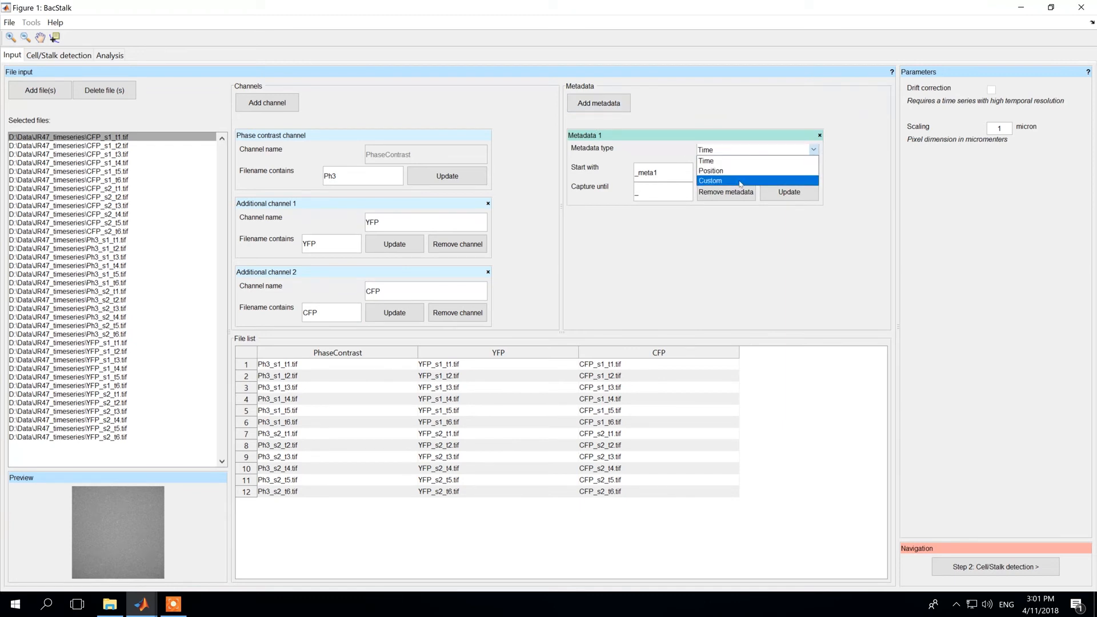
pyautogui.click(733, 163)
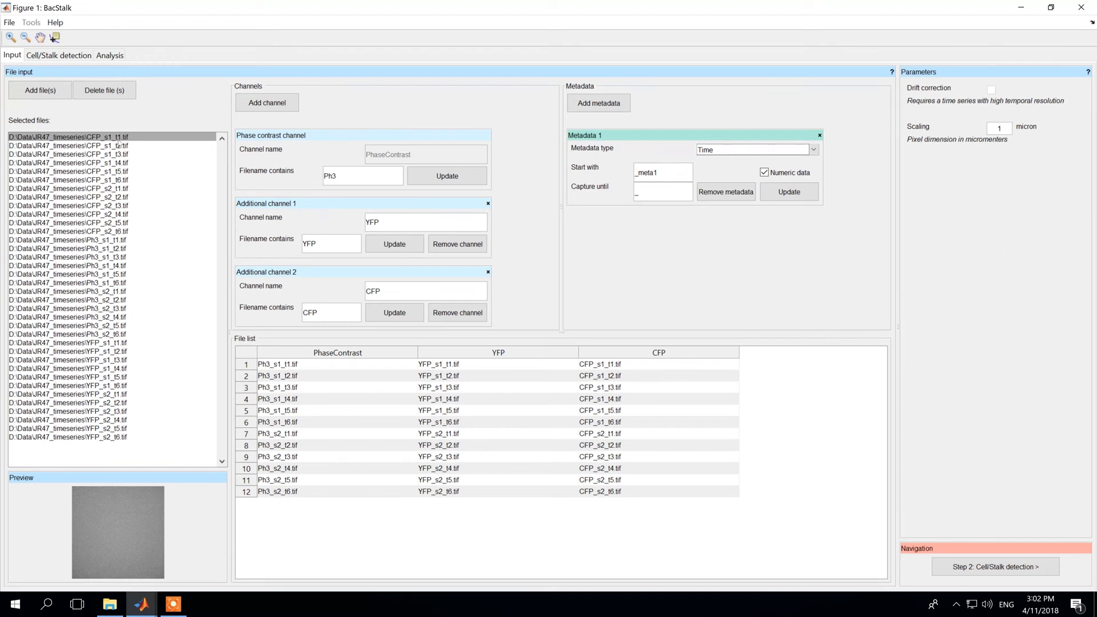
pyautogui.moveTo(666, 172); pyautogui.dragTo(639, 172)
pyautogui.write('t')
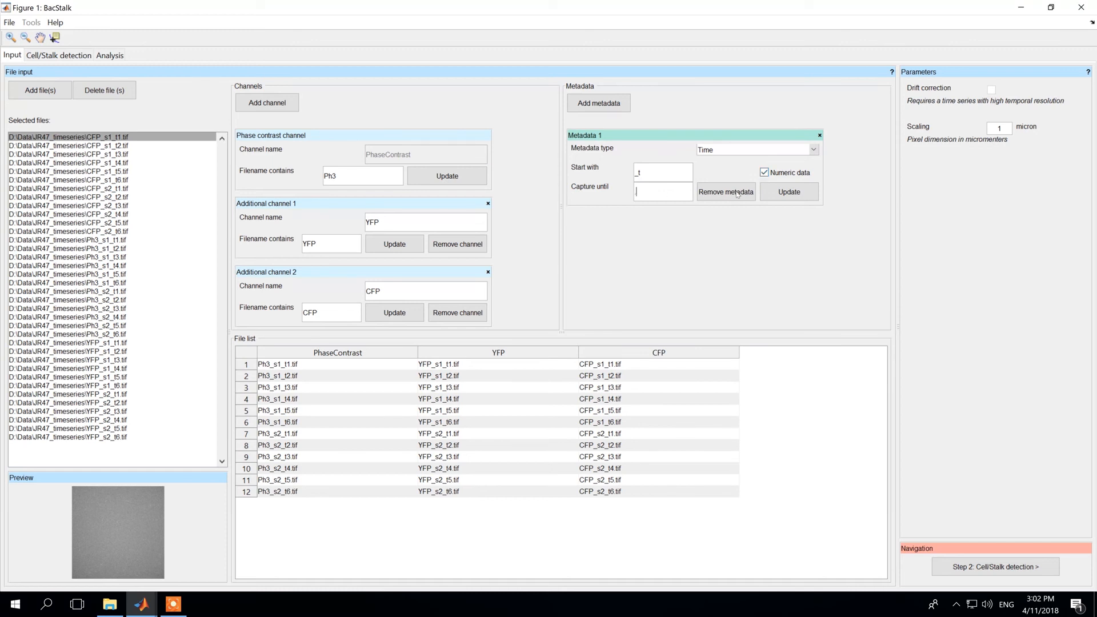
pyautogui.click(776, 192)
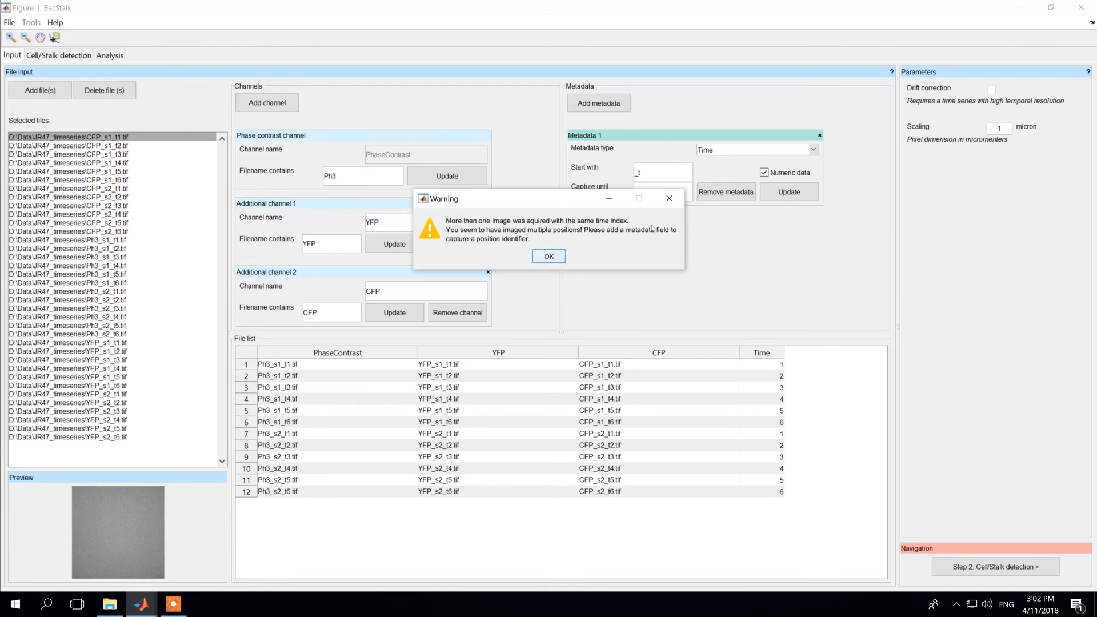
pyautogui.press('Return')
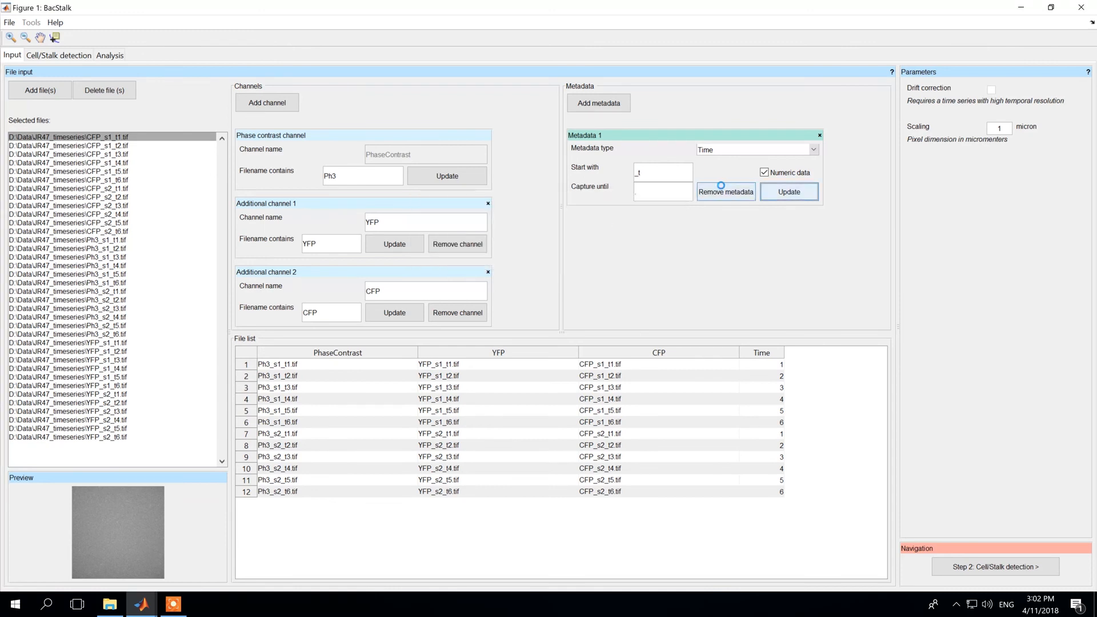
# Add numeric Position metadata starting with _s and captured until the underscore, apply it, and enable automatic drift correction.
pyautogui.click(599, 103)
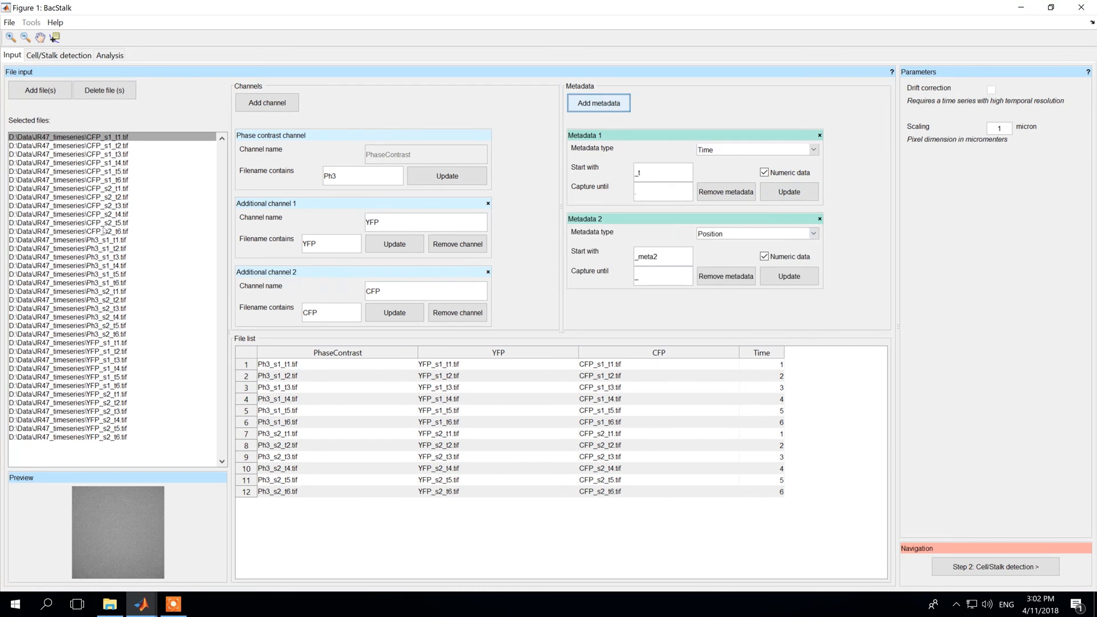
pyautogui.moveTo(659, 256); pyautogui.dragTo(640, 257)
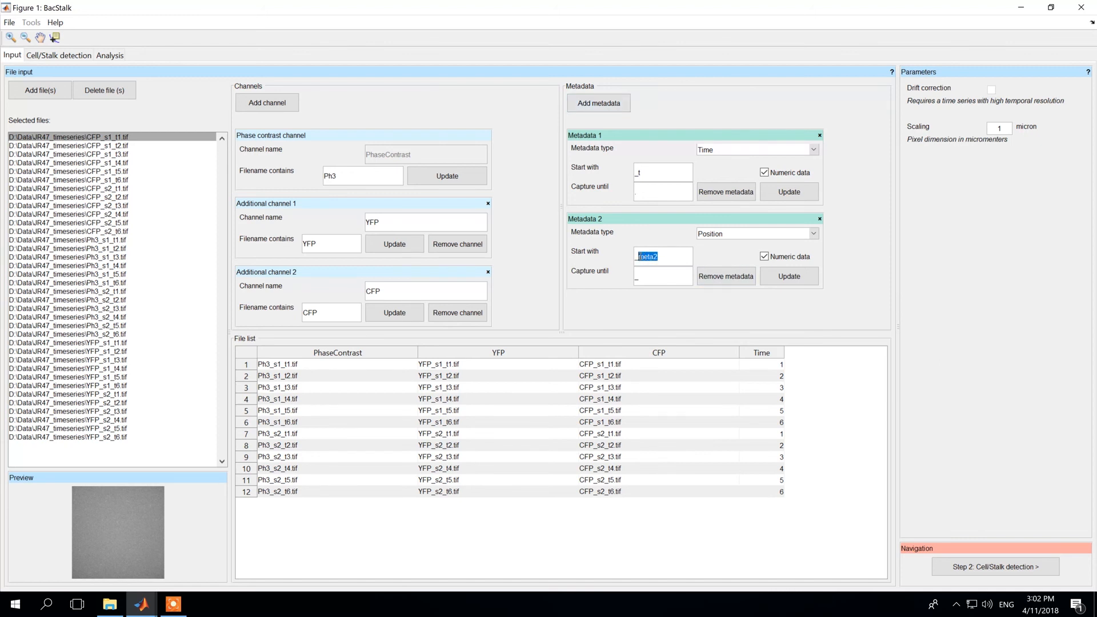
pyautogui.write('s')
pyautogui.click(799, 277)
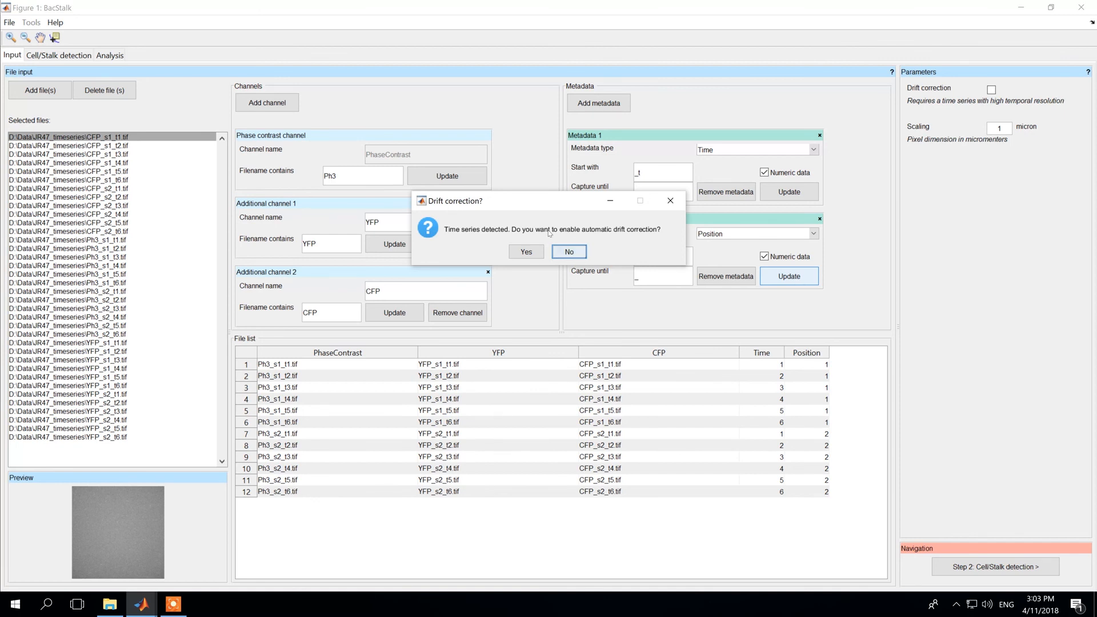
pyautogui.click(526, 253)
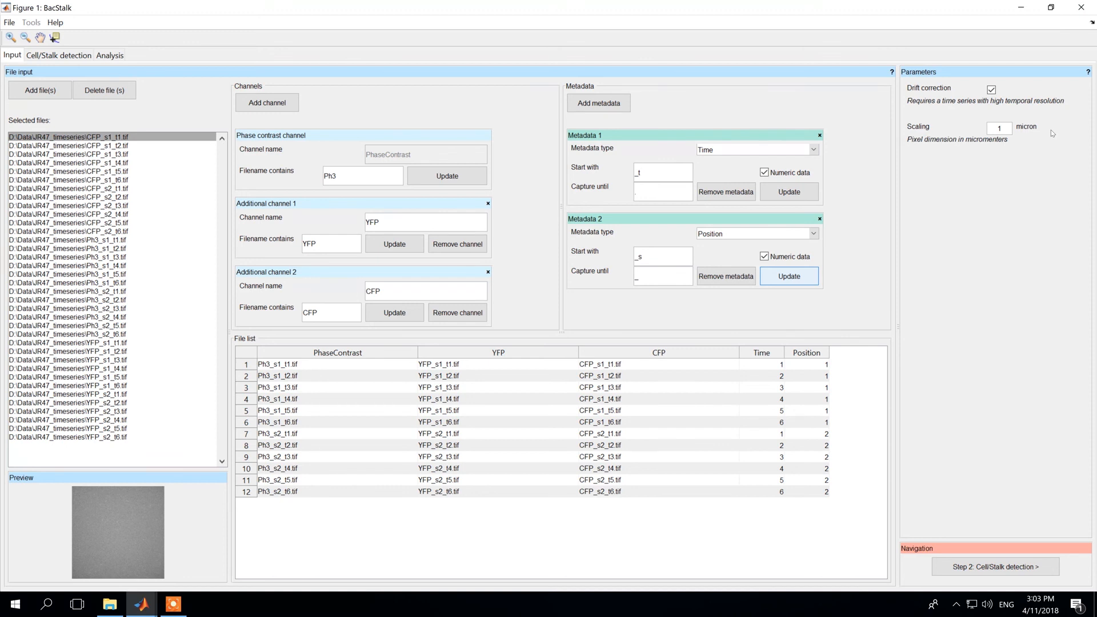
# Set the pixel scaling to 0.065 micron and proceed to the cell/stalk detection step.
pyautogui.write('0.065')
pyautogui.click(996, 567)
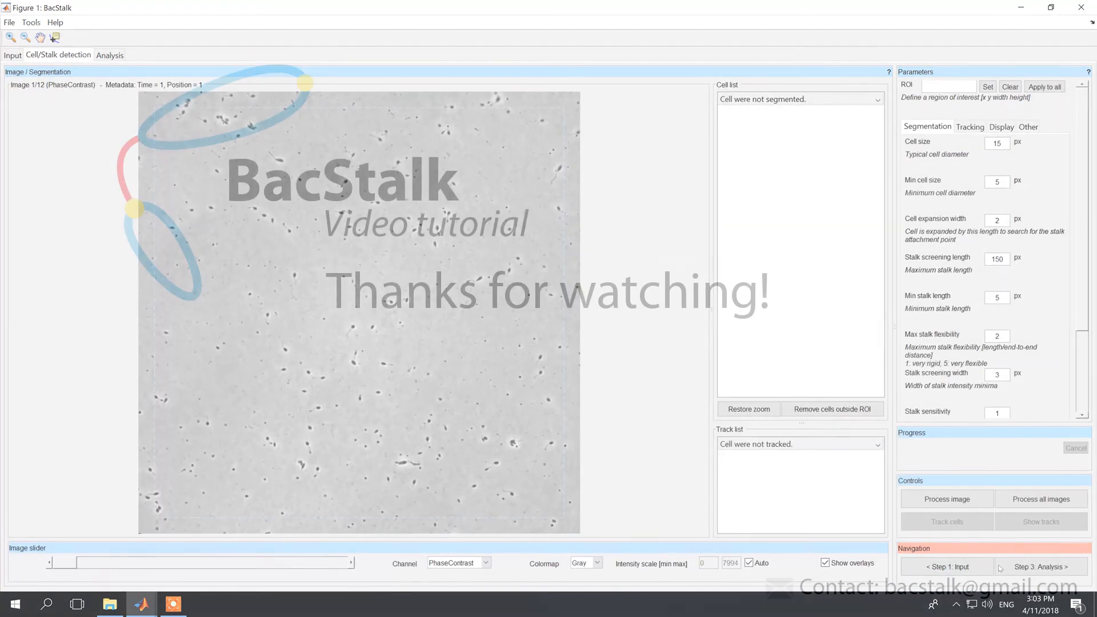